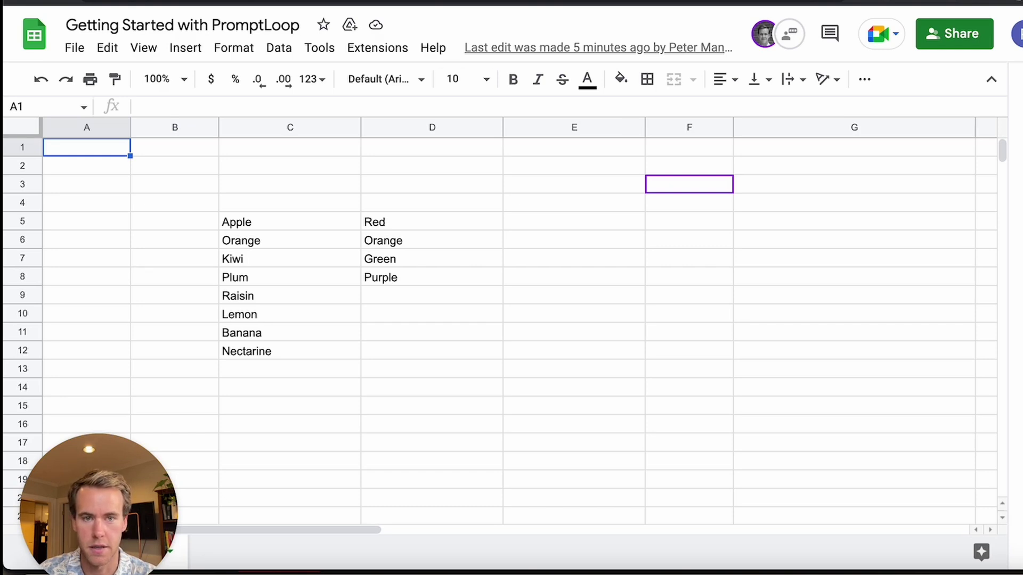
# Step: Install the 'PromptLoop: AI in Sheets' add-on from the Google Workspace Marketplace
pyautogui.click(377, 48)
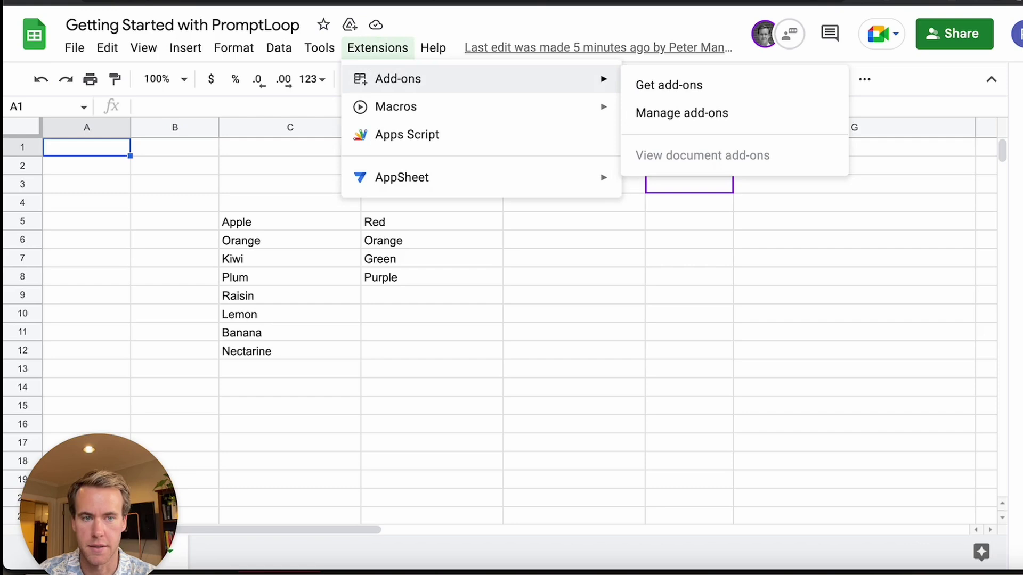
pyautogui.click(669, 86)
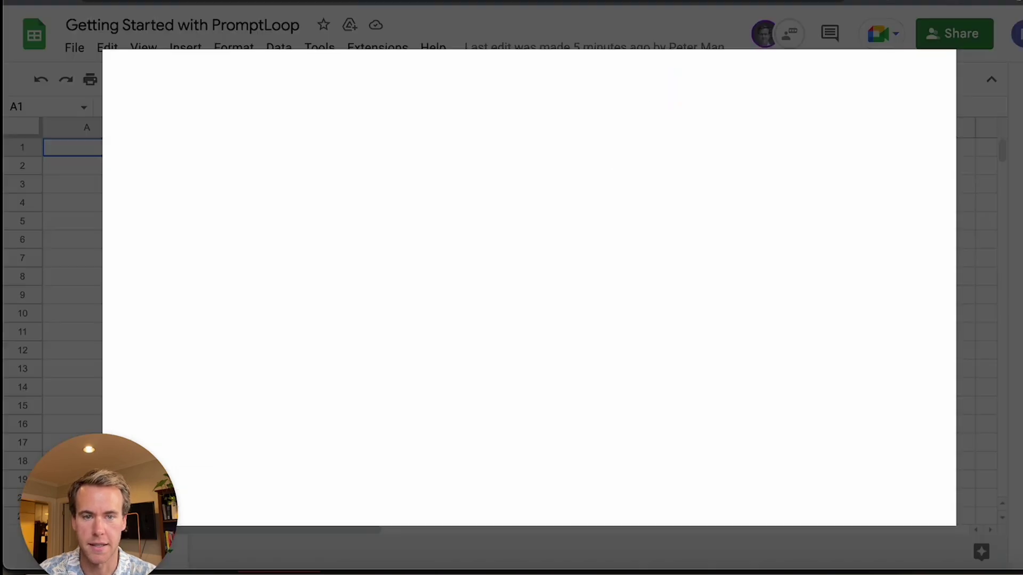
pyautogui.click(531, 78)
pyautogui.write('PromptLoop: AI in Sheets™')
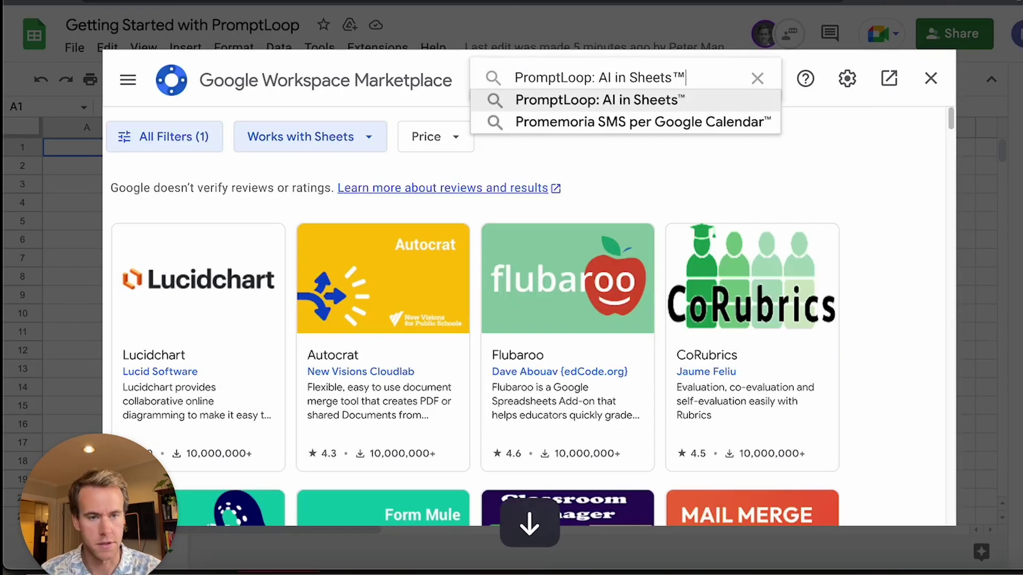
pyautogui.press('Return')
pyautogui.click(204, 376)
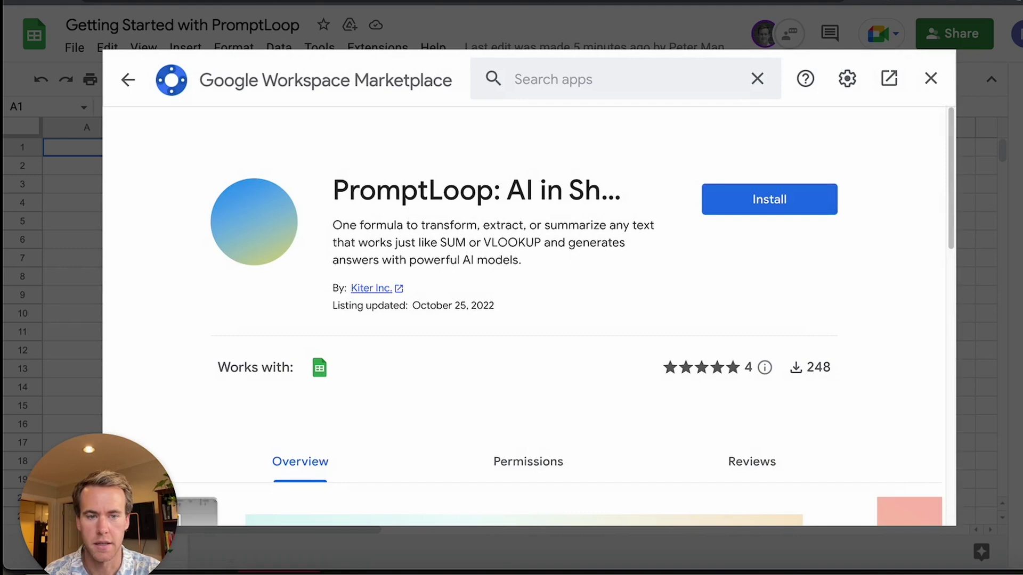
pyautogui.click(769, 199)
pyautogui.click(628, 389)
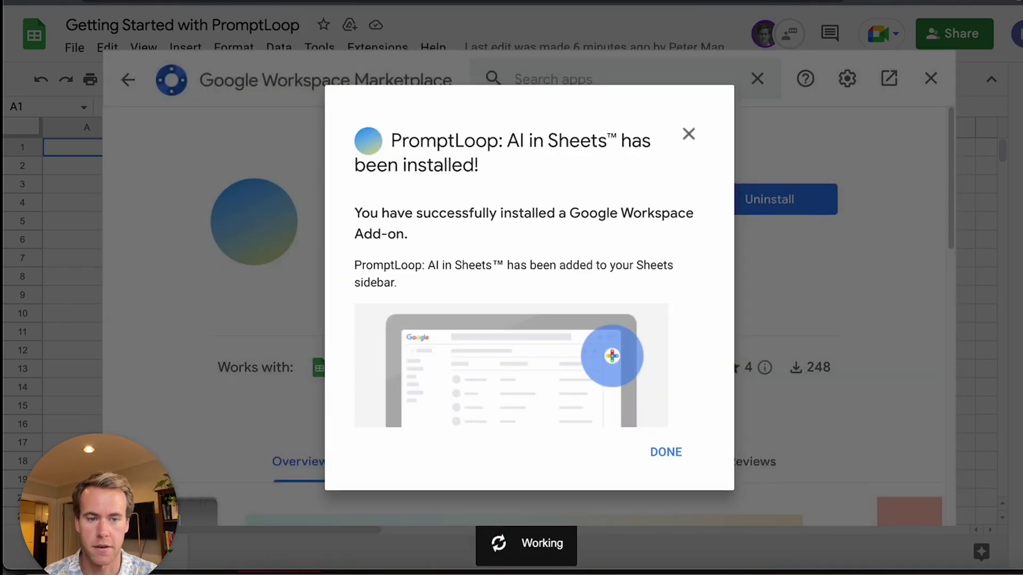
pyautogui.click(688, 134)
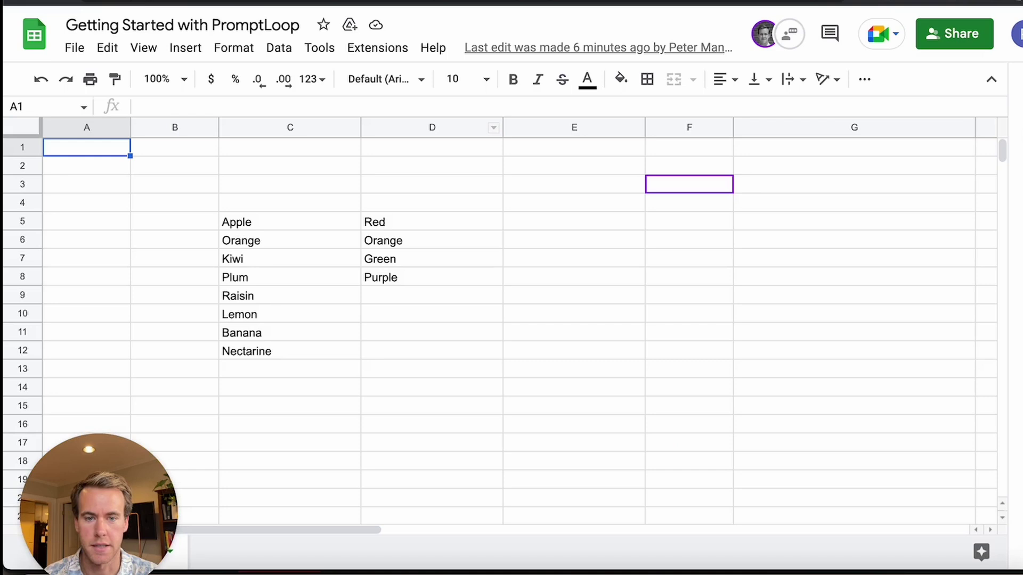
pyautogui.click(377, 48)
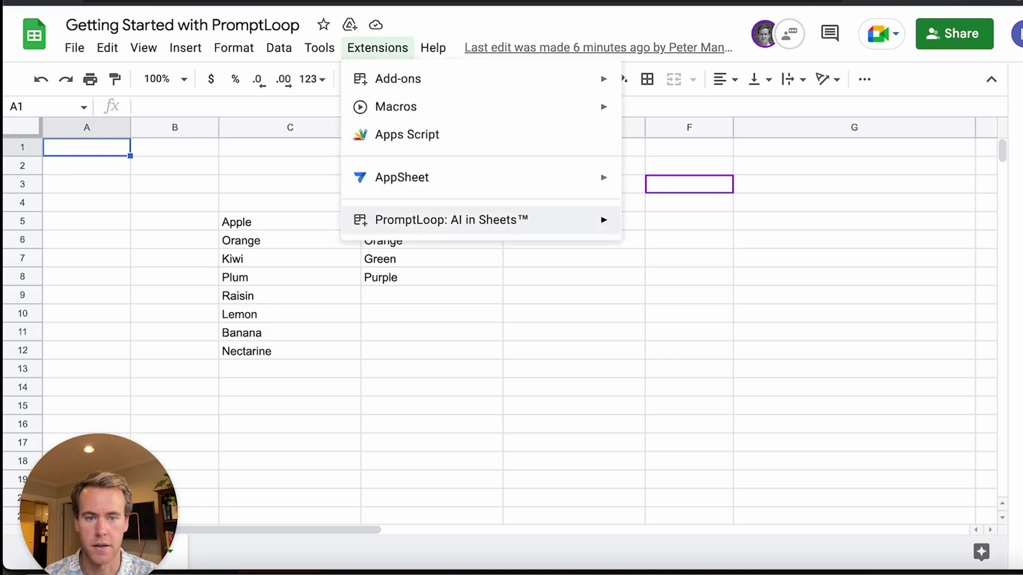
pyautogui.click(431, 295)
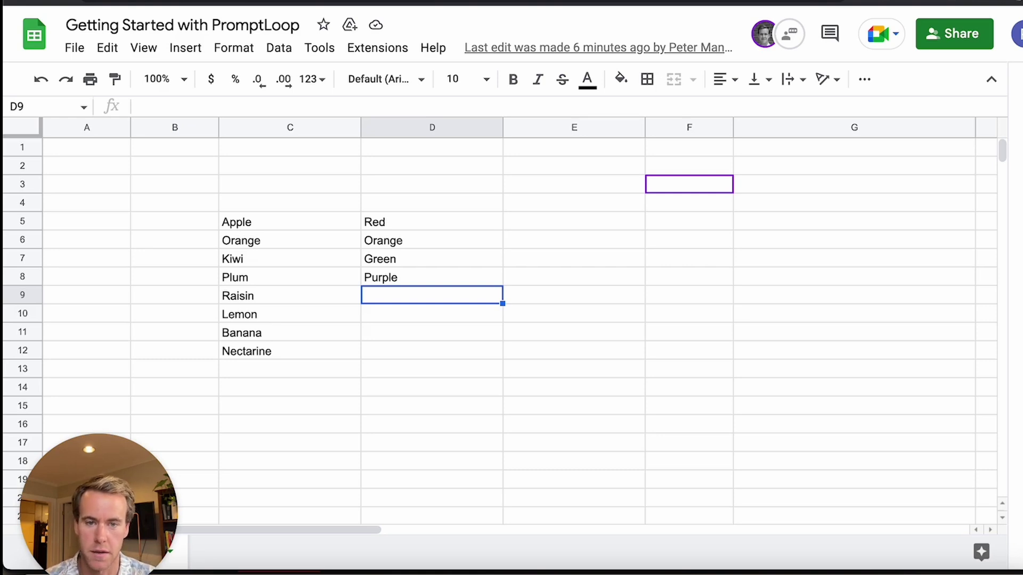
pyautogui.moveTo(264, 222); pyautogui.dragTo(319, 353)
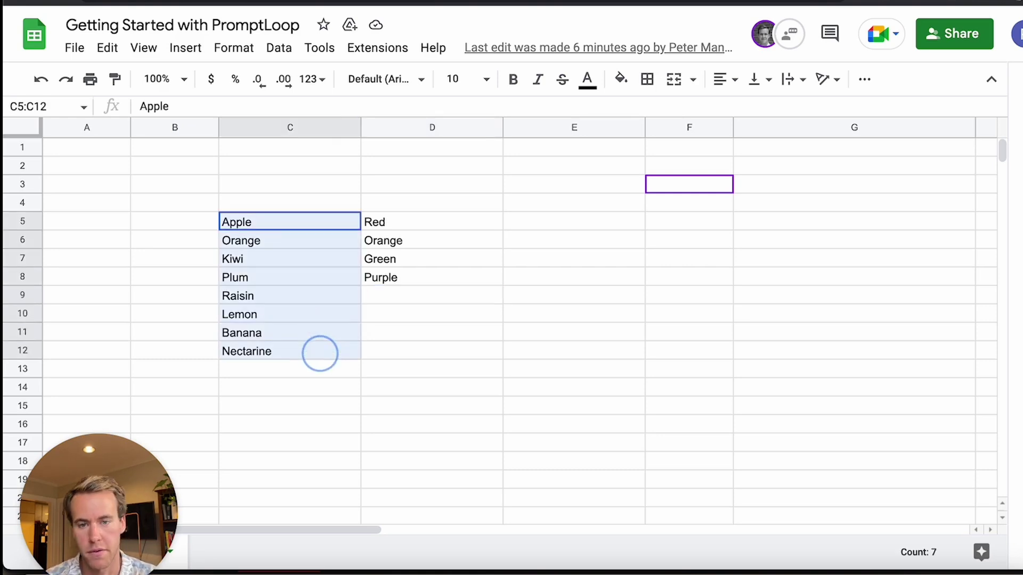
pyautogui.moveTo(423, 222); pyautogui.dragTo(423, 279)
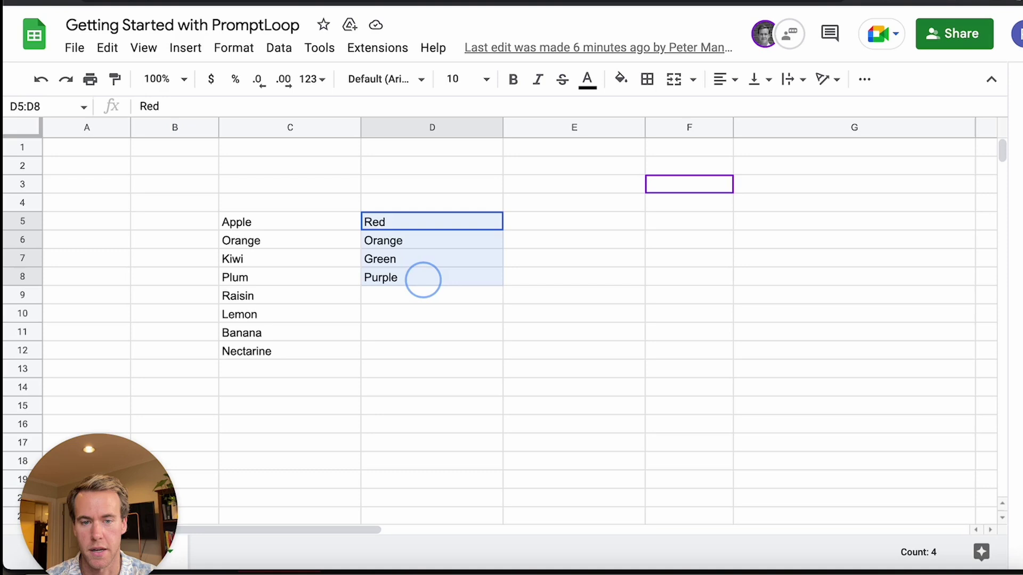
pyautogui.click(424, 296)
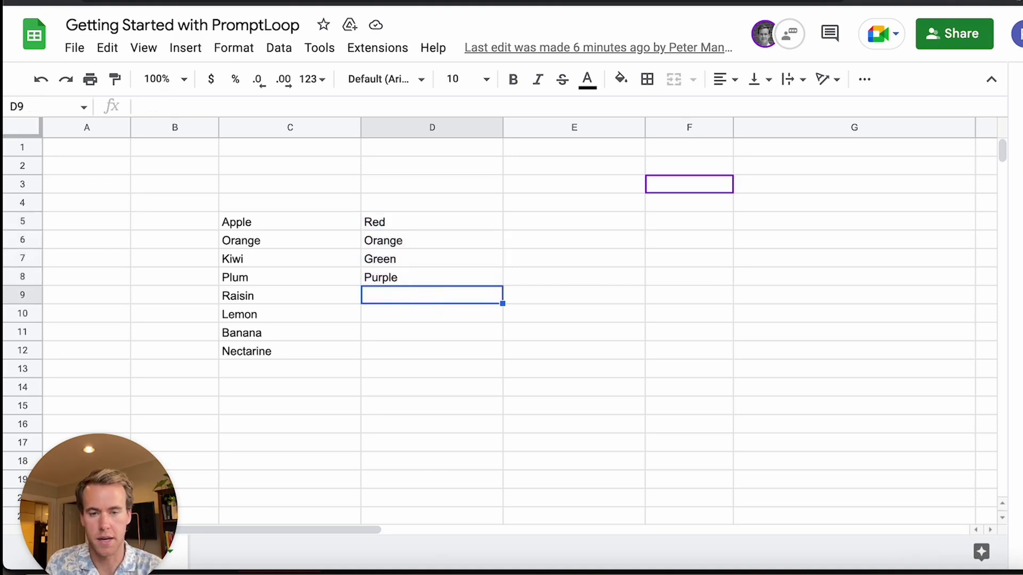
pyautogui.write('=')
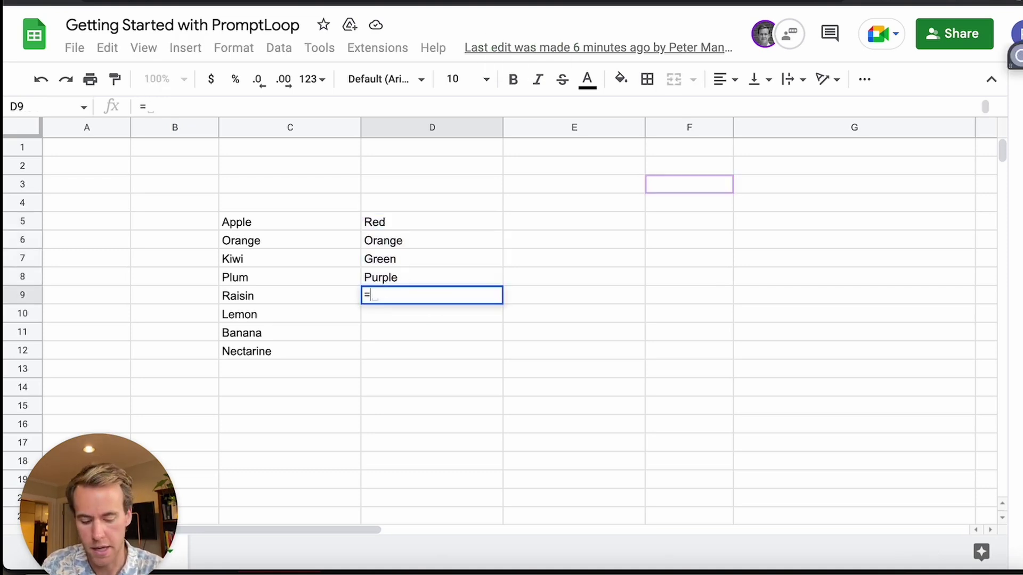
pyautogui.write('Prom')
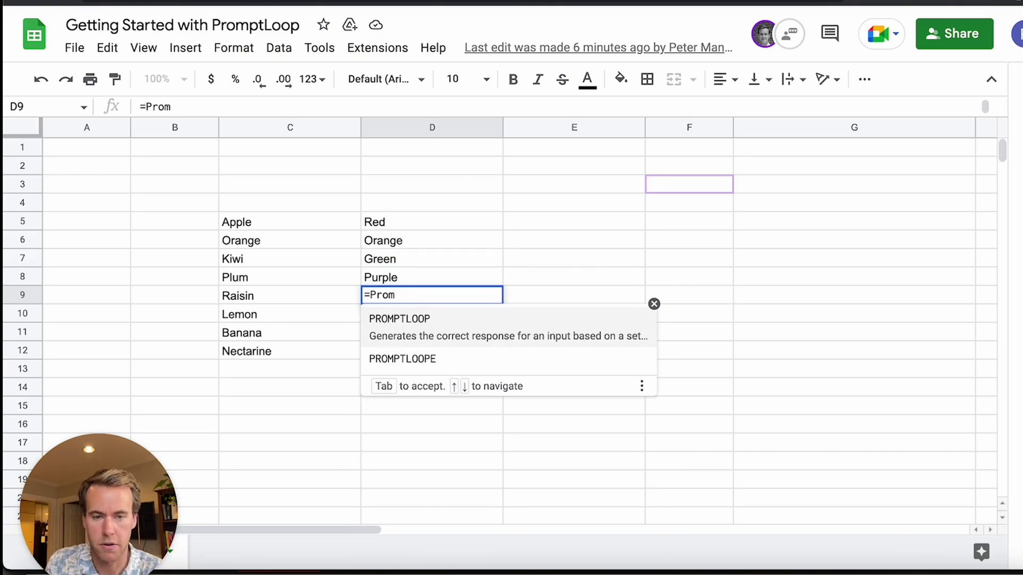
# Step: Enter =PROMPTLOOP($C$5:$C$8,$D$5:$D$8,C9) in D9 to predict Raisin's colour
pyautogui.press('Tab')
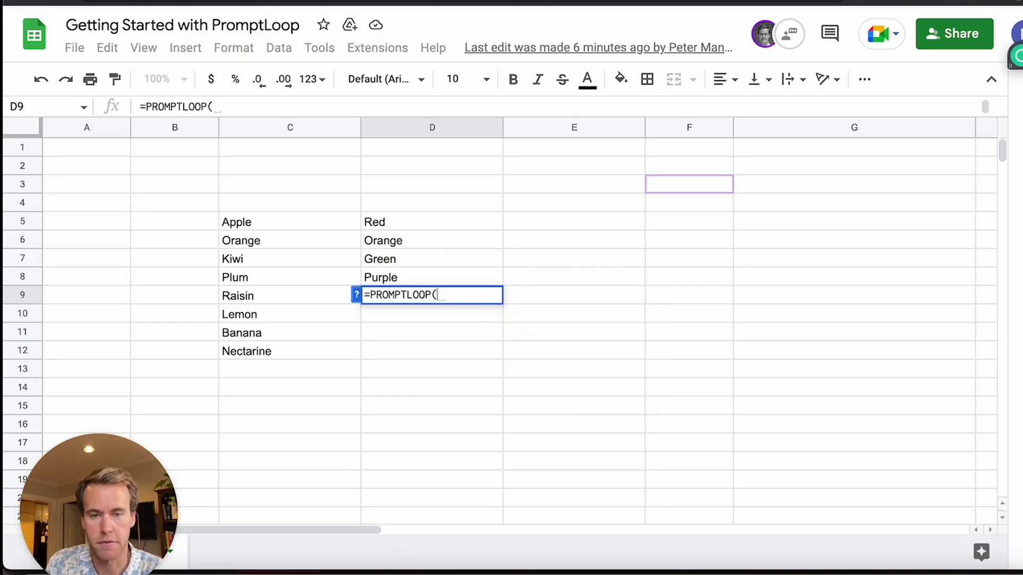
pyautogui.moveTo(312, 222); pyautogui.dragTo(312, 278)
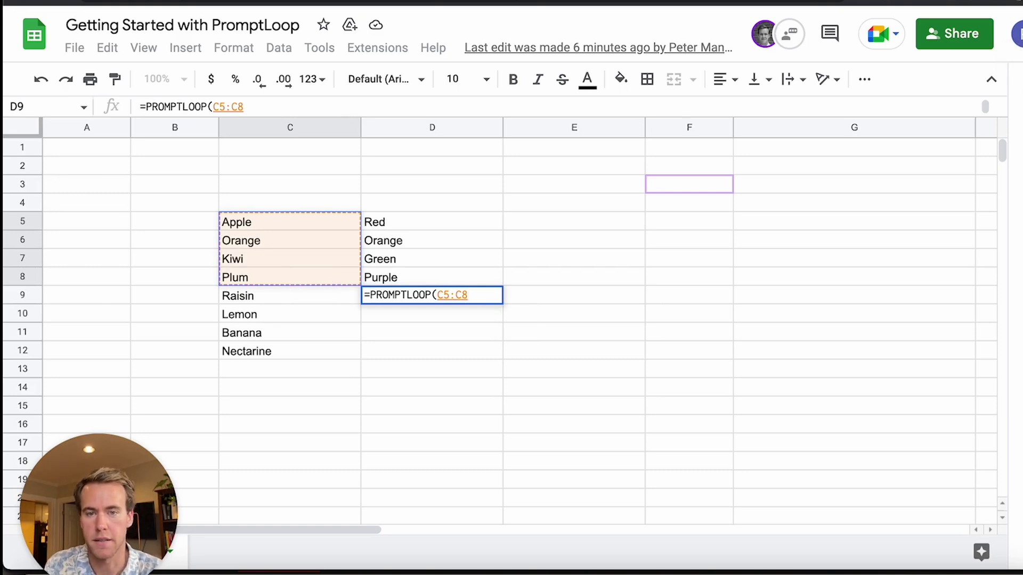
pyautogui.press('F4')
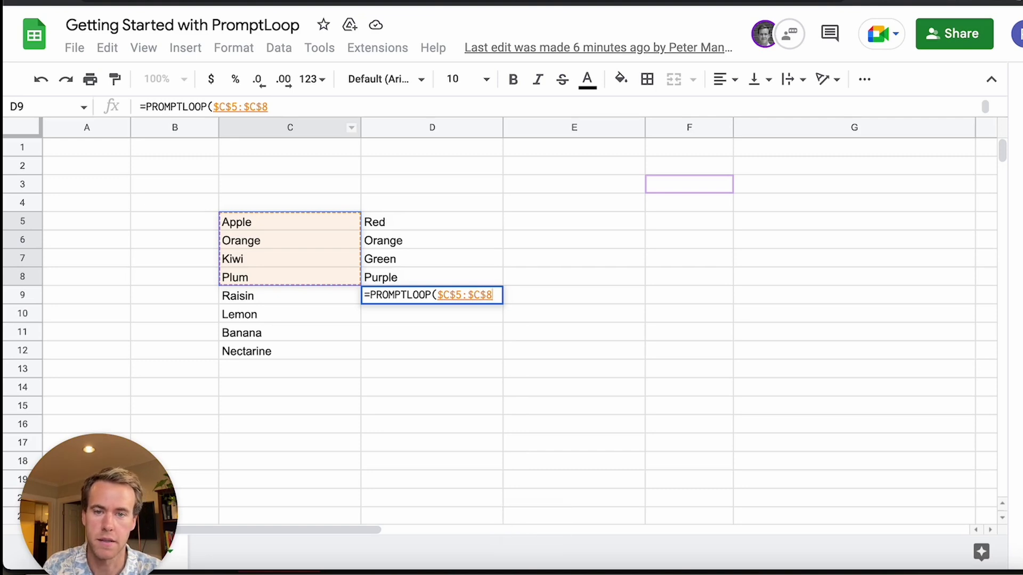
pyautogui.write(',')
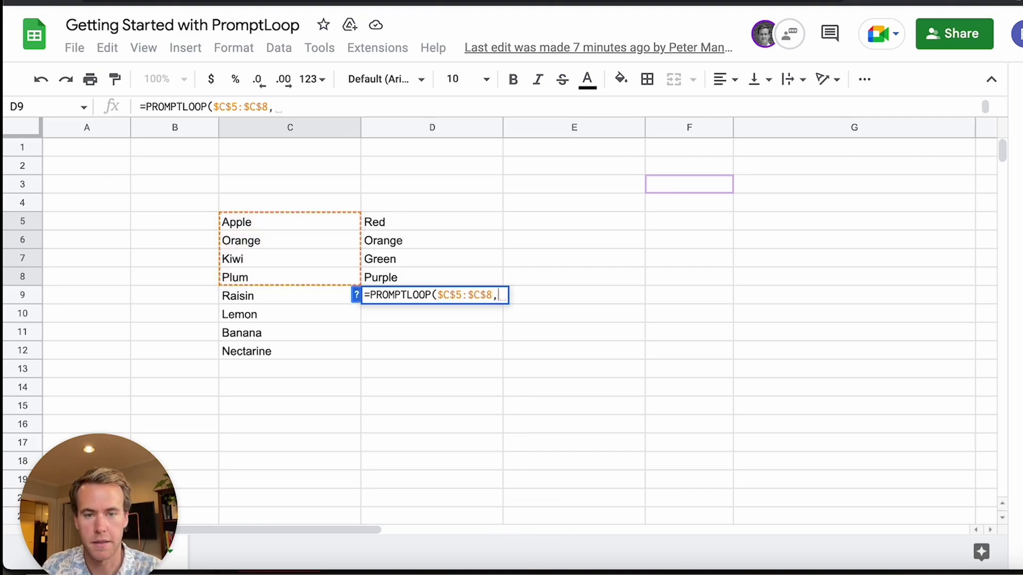
pyautogui.press('Up')
pyautogui.hotkey('shift', 'Up')
pyautogui.hotkey('shift', 'Up')
pyautogui.hotkey('shift', 'Up')
pyautogui.press('F4')
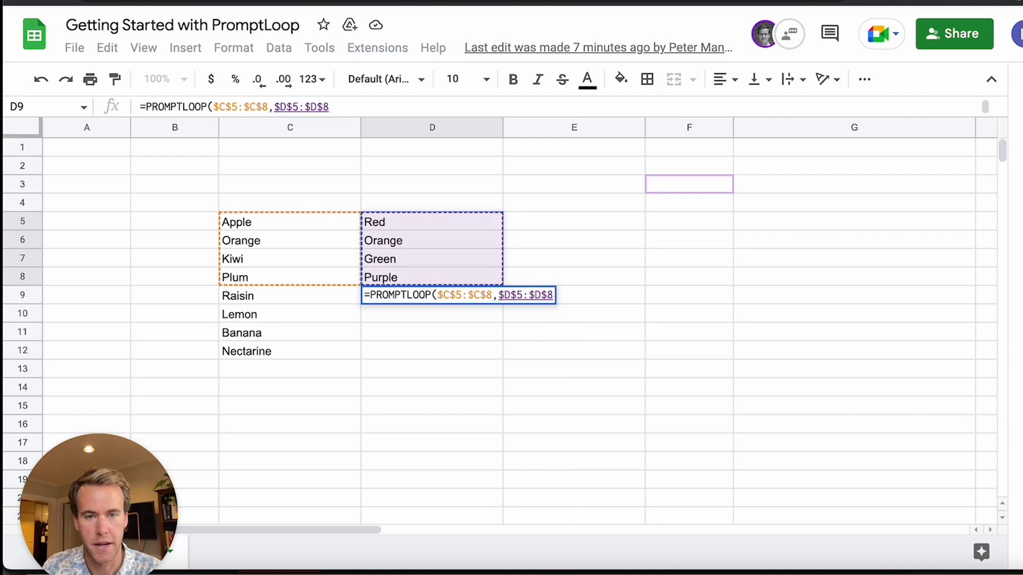
pyautogui.write(',')
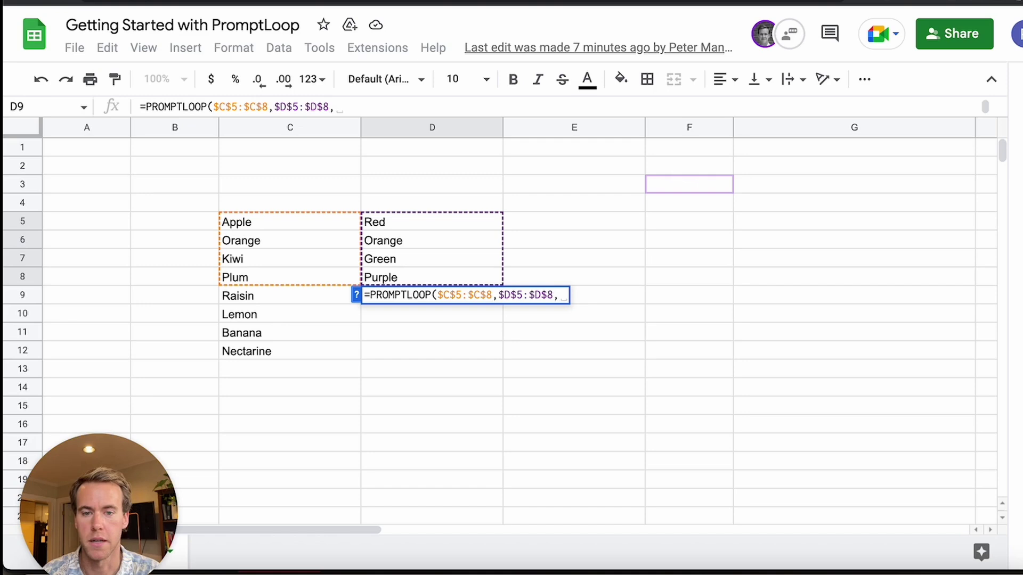
pyautogui.press('Return')
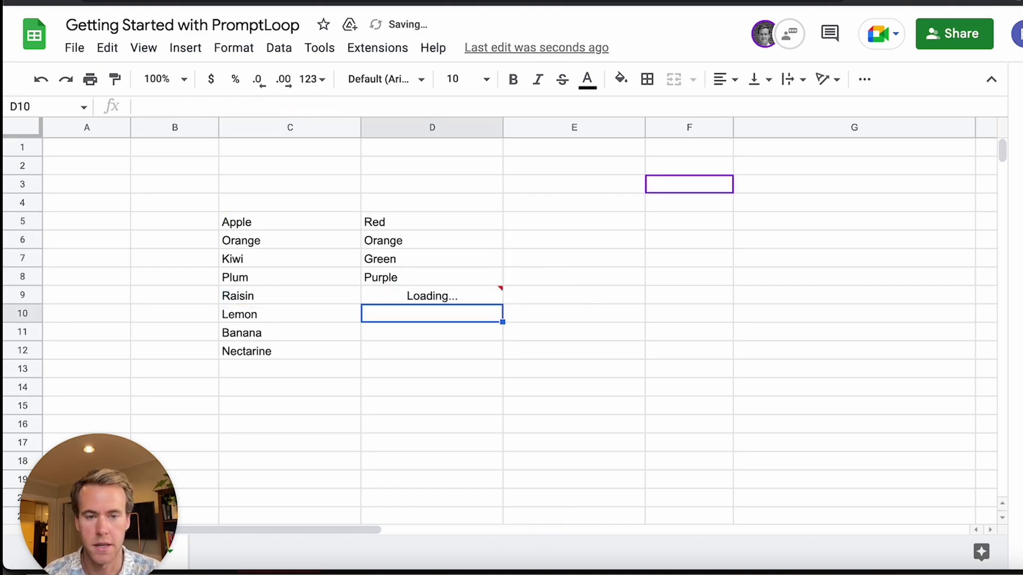
# Step: Fill the D9 colour formula down through D12
pyautogui.click(492, 298)
pyautogui.moveTo(503, 305); pyautogui.dragTo(502, 351)
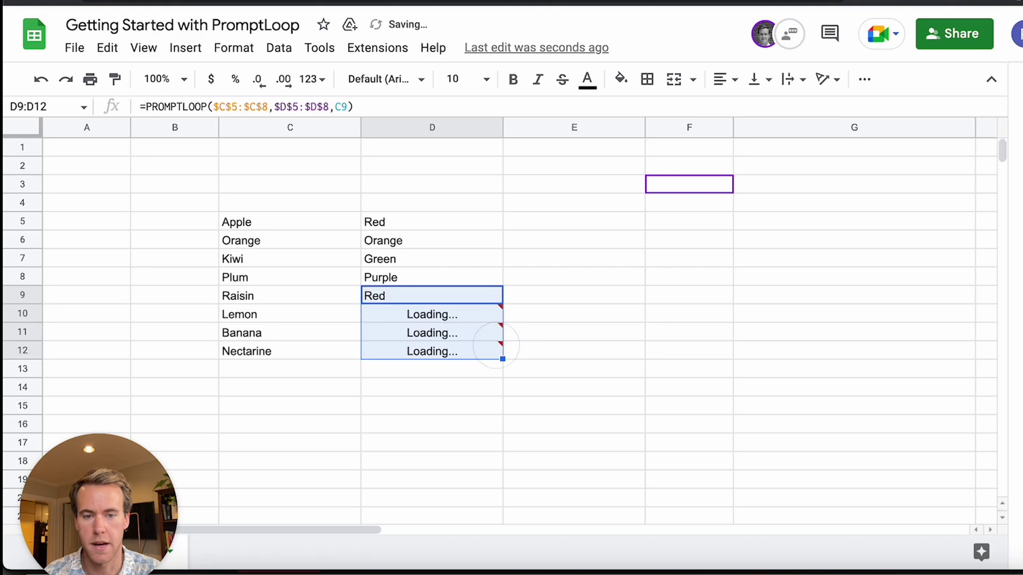
pyautogui.click(512, 316)
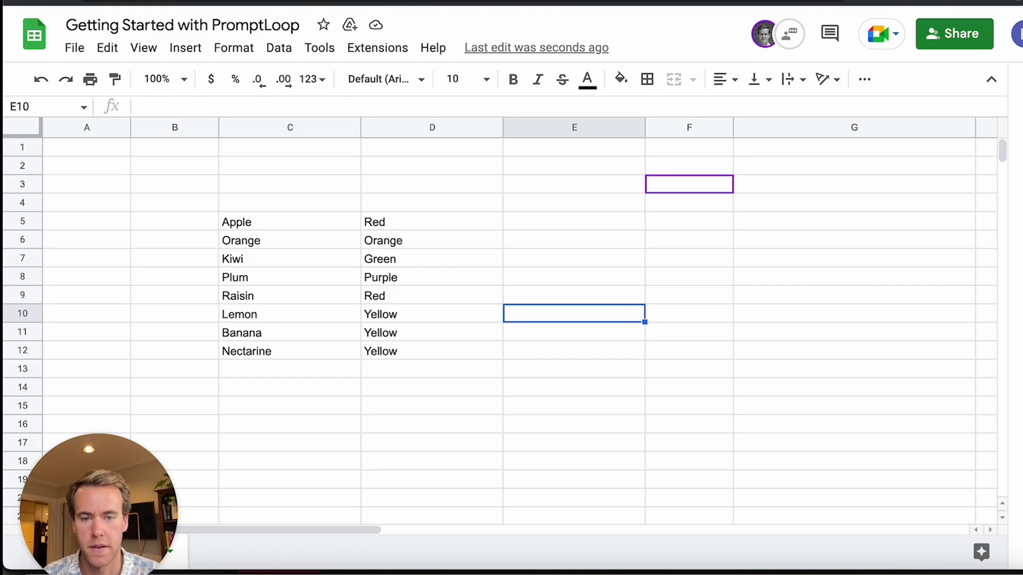
pyautogui.scroll(-3, 511, 320)
pyautogui.scroll(-8, 511, 321)
pyautogui.scroll(-2, 511, 319)
pyautogui.scroll(2, 512, 321)
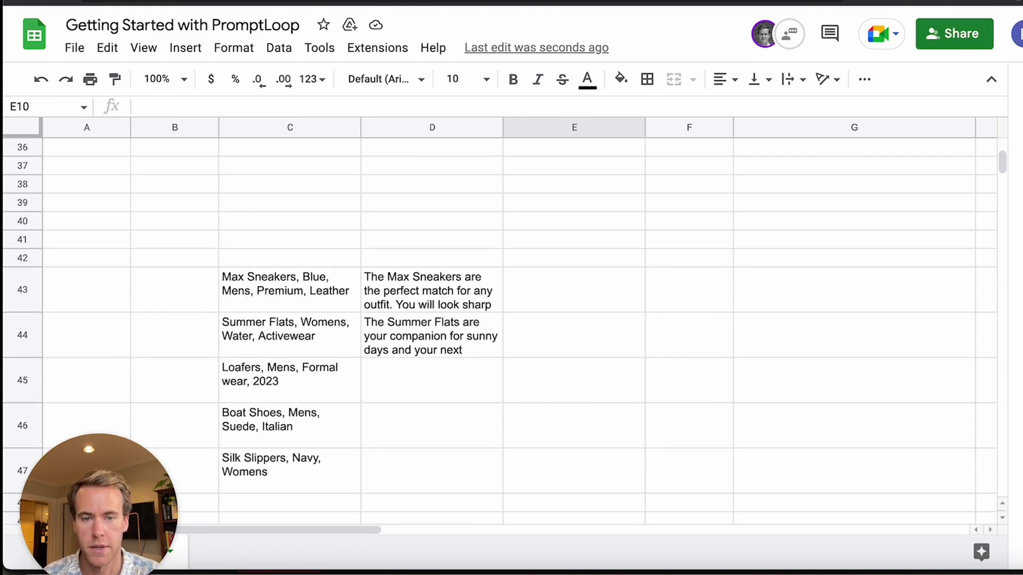
pyautogui.scroll(-1, 512, 320)
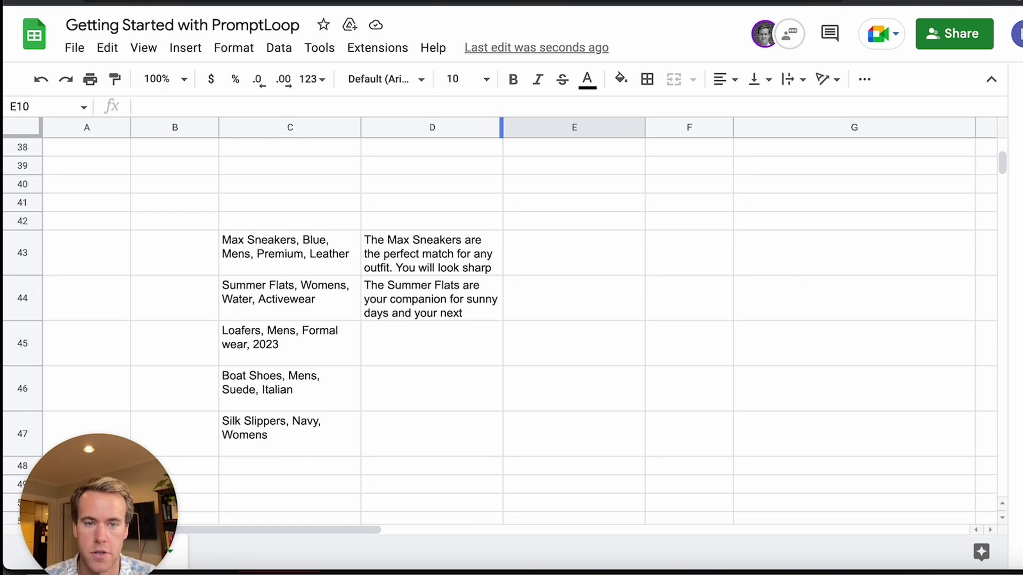
# Step: Widen column D and start a PROMPTLOOP formula in D45 using locked examples $C$43:$C$44
pyautogui.moveTo(503, 127); pyautogui.dragTo(652, 127)
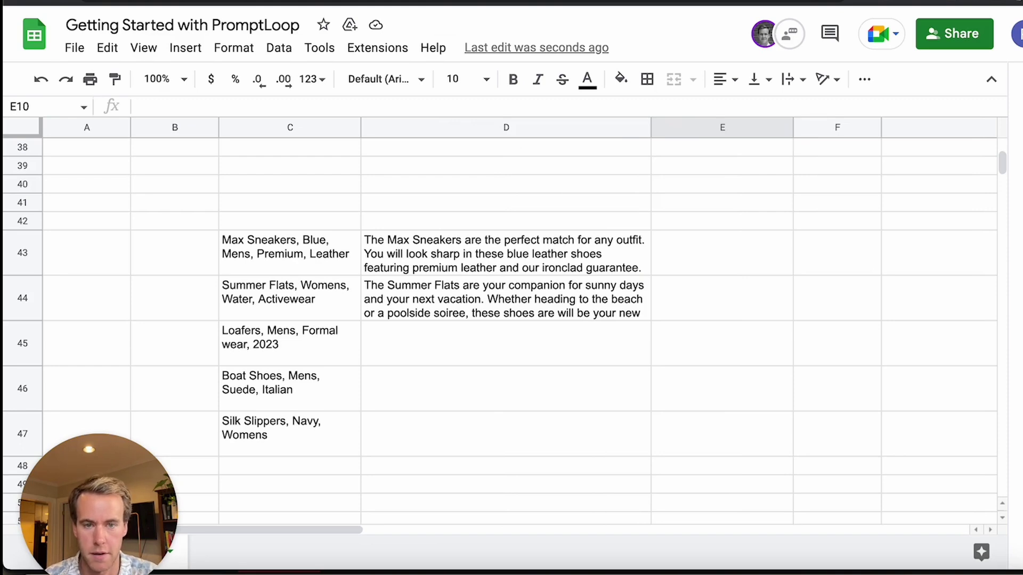
pyautogui.click(411, 338)
pyautogui.write('=')
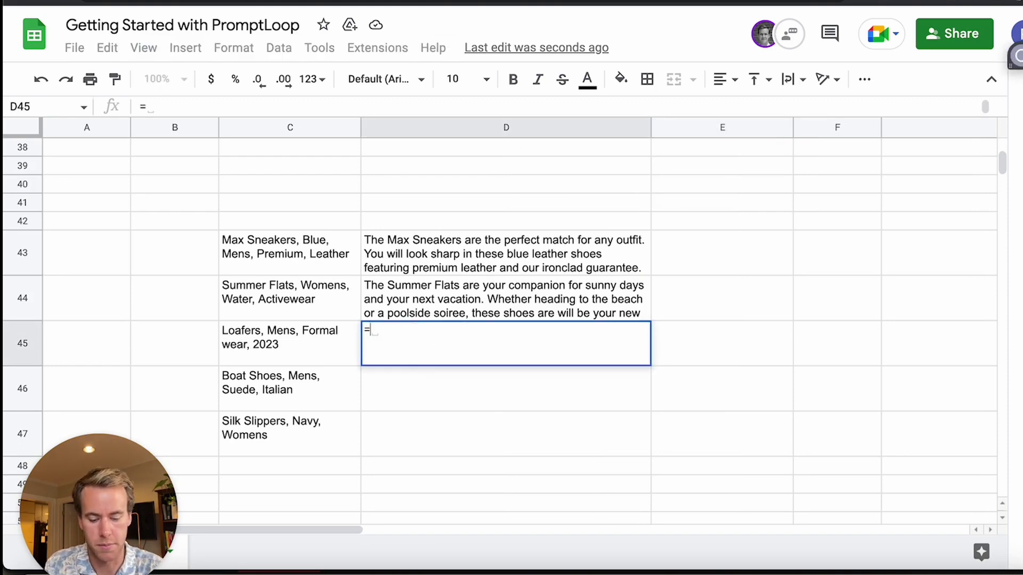
pyautogui.write('Prom')
pyautogui.press('Tab')
pyautogui.press('Left')
pyautogui.press('Up')
pyautogui.press('Up')
pyautogui.hotkey('shift', 'Down')
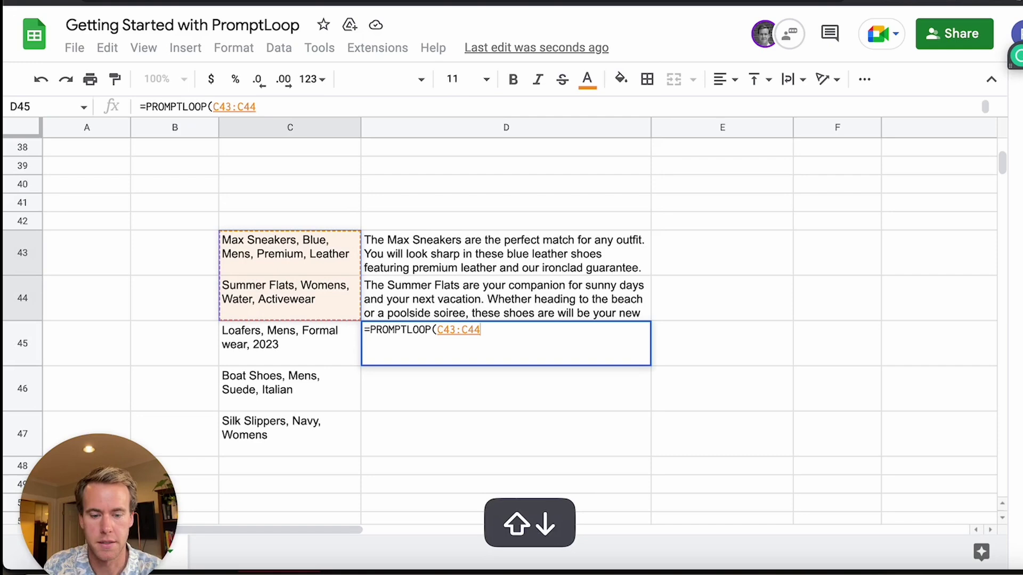
pyautogui.press('F4')
pyautogui.write(',')
# Step: Complete the D45 formula with example descriptions $D$43:$D$44 and input C45
pyautogui.press('Left')
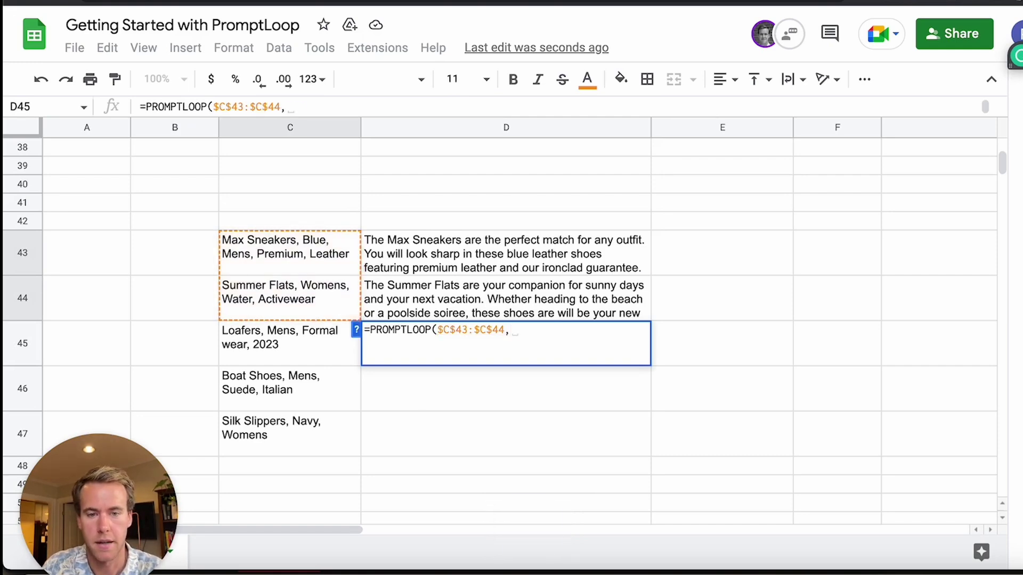
pyautogui.press('Up')
pyautogui.press('Up')
pyautogui.press('Right')
pyautogui.press('Down')
pyautogui.press('Up')
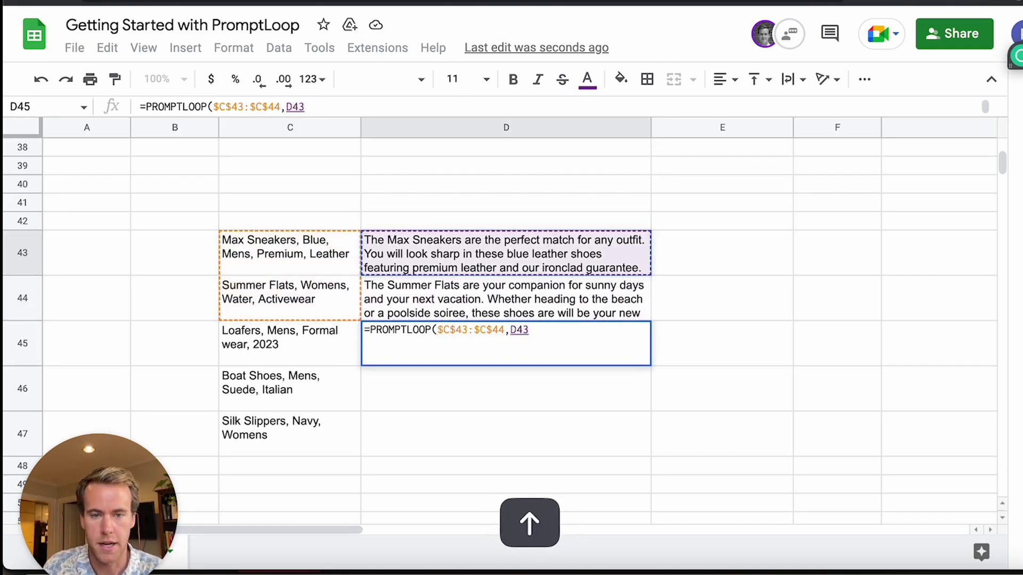
pyautogui.hotkey('shift', 'Down')
pyautogui.press('F4')
pyautogui.write(',')
pyautogui.press('Return')
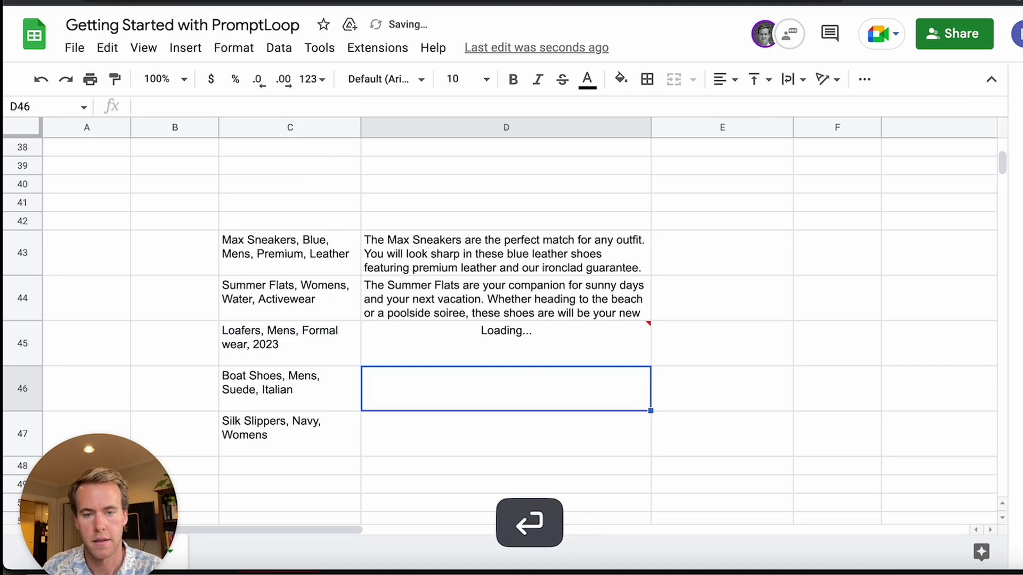
# Step: Fill the description formula down to D47 and review the example descriptions
pyautogui.press('Up')
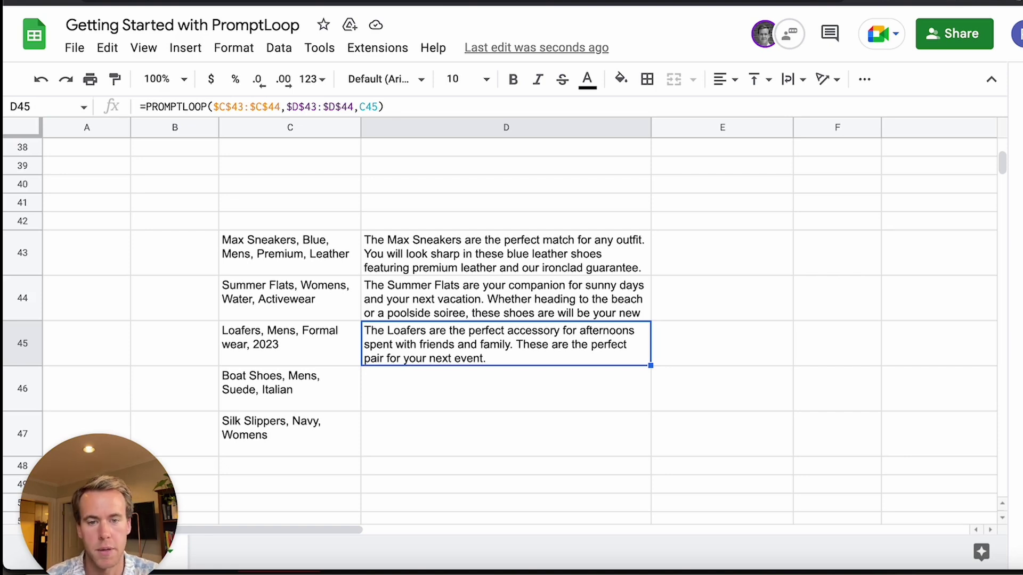
pyautogui.moveTo(651, 365); pyautogui.dragTo(635, 426)
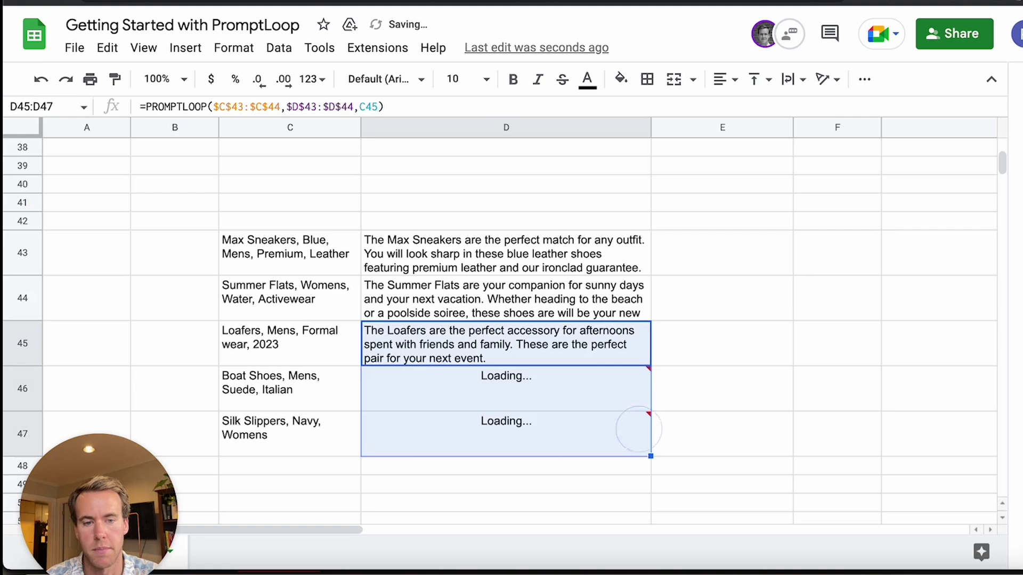
pyautogui.click(720, 328)
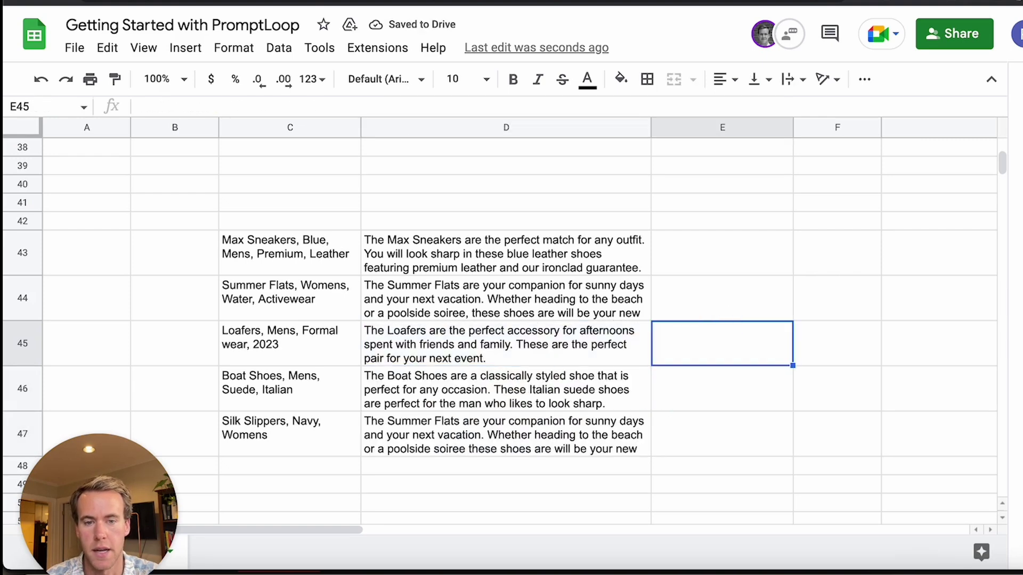
pyautogui.moveTo(476, 254); pyautogui.dragTo(470, 293)
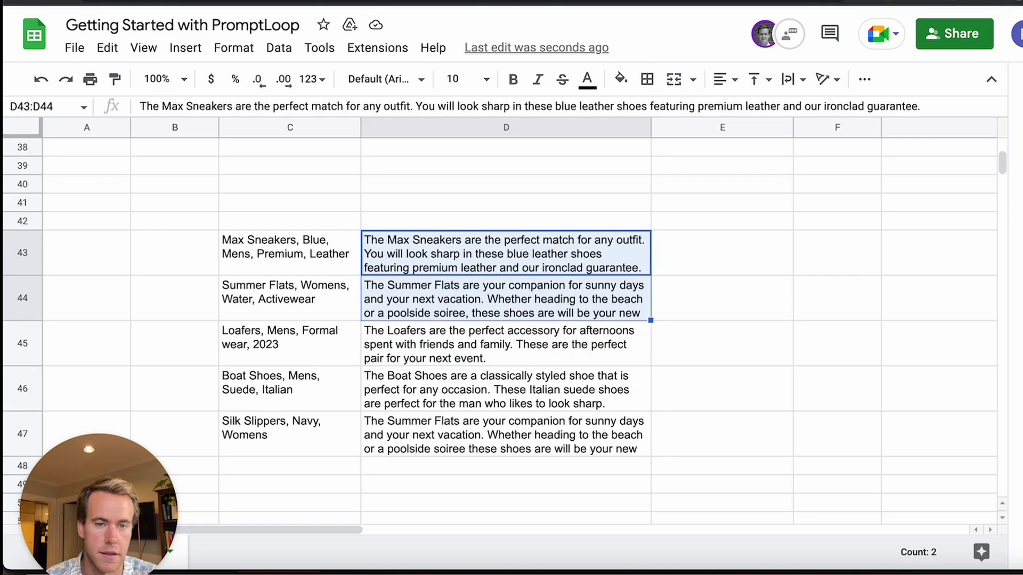
pyautogui.press('Up')
pyautogui.press('Up')
pyautogui.press('Up')
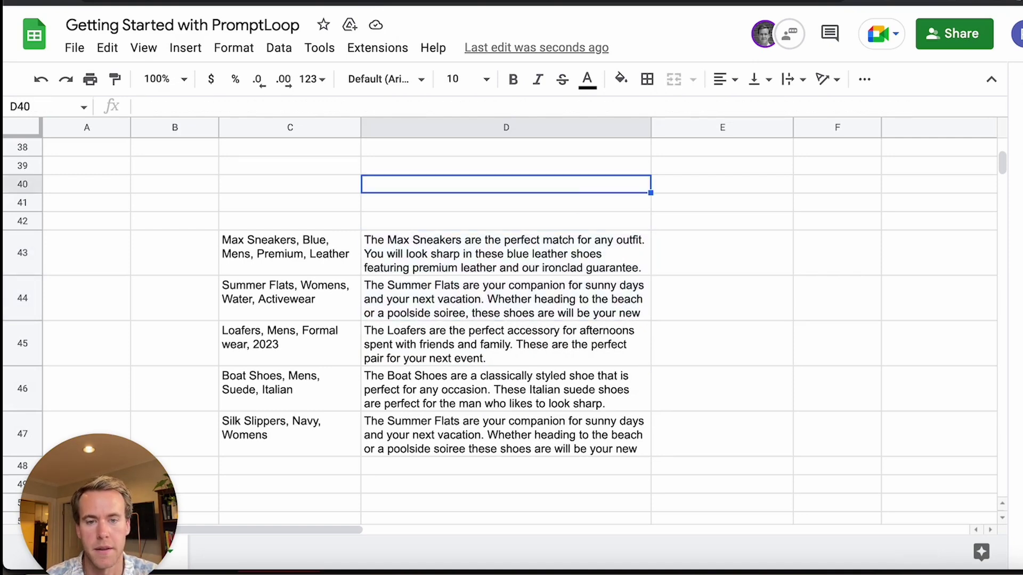
pyautogui.scroll(-10, 512, 320)
pyautogui.scroll(2, 511, 320)
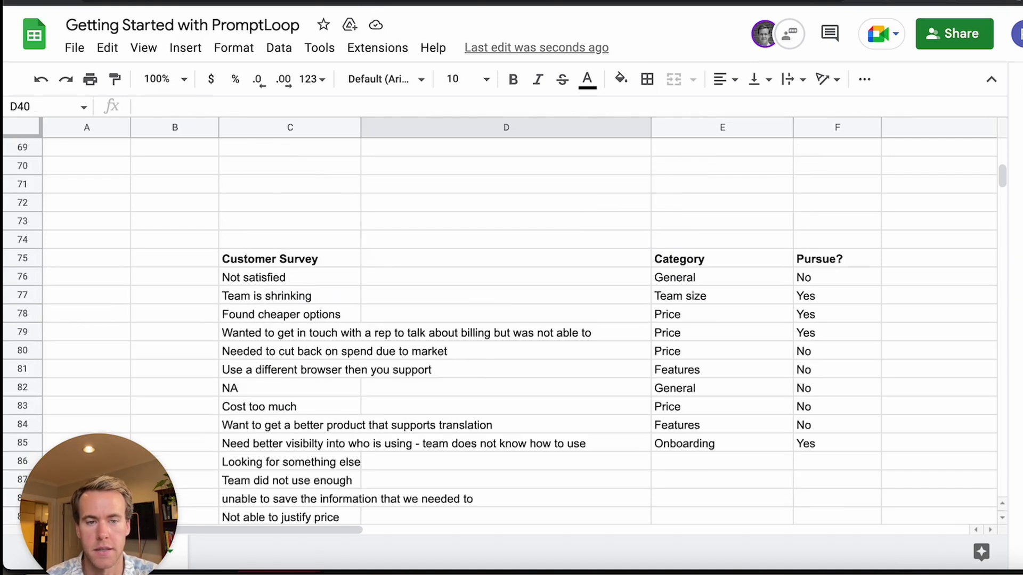
pyautogui.scroll(-1, 511, 319)
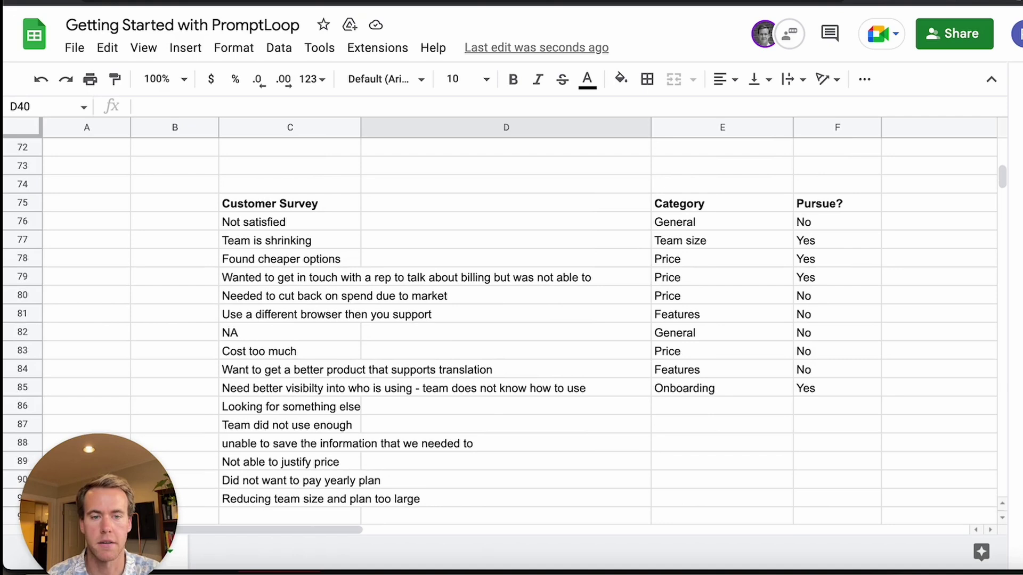
# Step: Review the categorised survey rows 76–85 and select cell E86
pyautogui.click(708, 389)
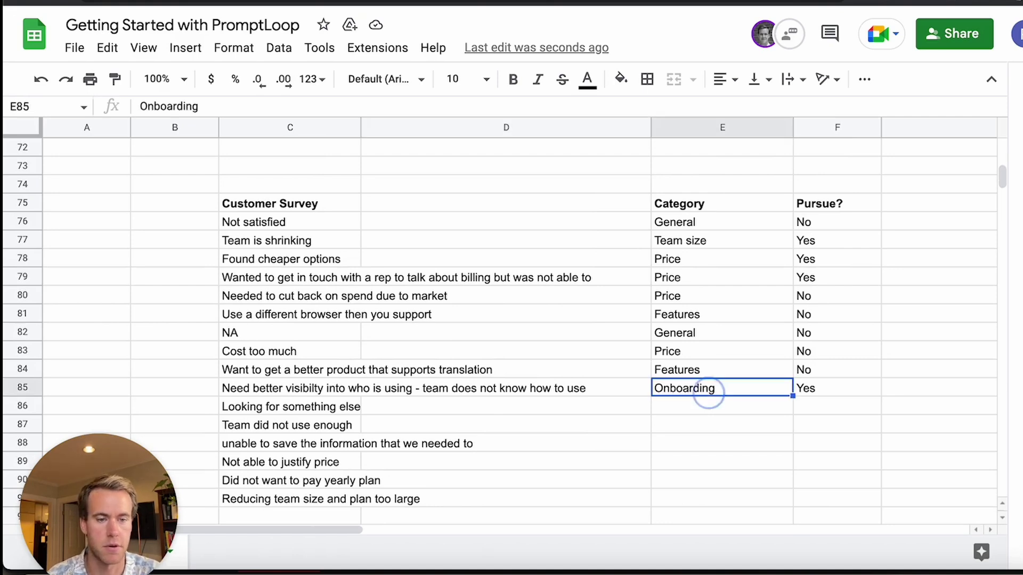
pyautogui.click(720, 406)
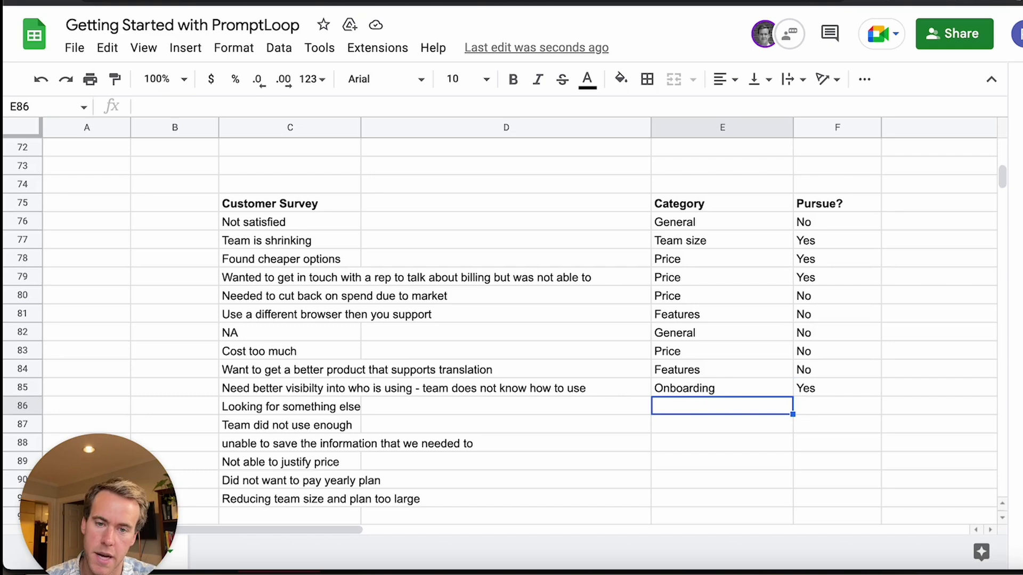
pyautogui.moveTo(291, 222); pyautogui.dragTo(290, 499)
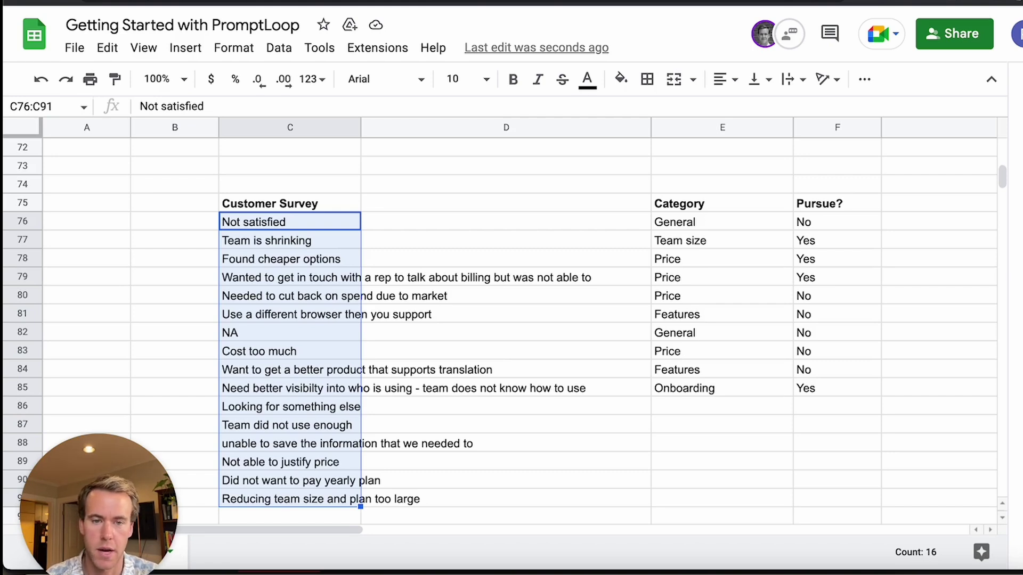
pyautogui.moveTo(290, 223)
pyautogui.mouseDown()
pyautogui.moveTo(511, 256)
pyautogui.moveTo(850, 381)
pyautogui.moveTo(804, 393)
pyautogui.mouseUp()
pyautogui.click(692, 406)
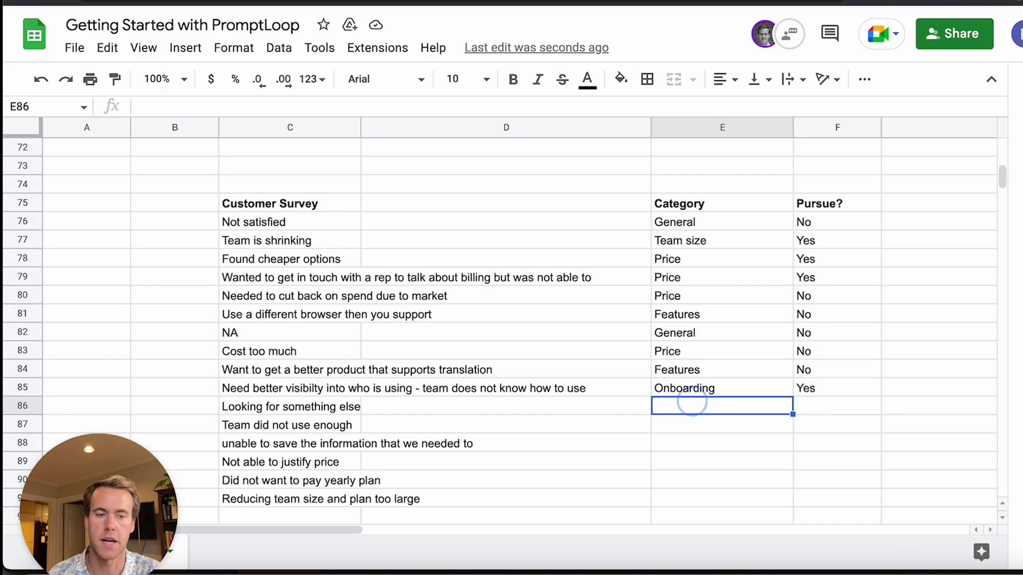
pyautogui.write('=P')
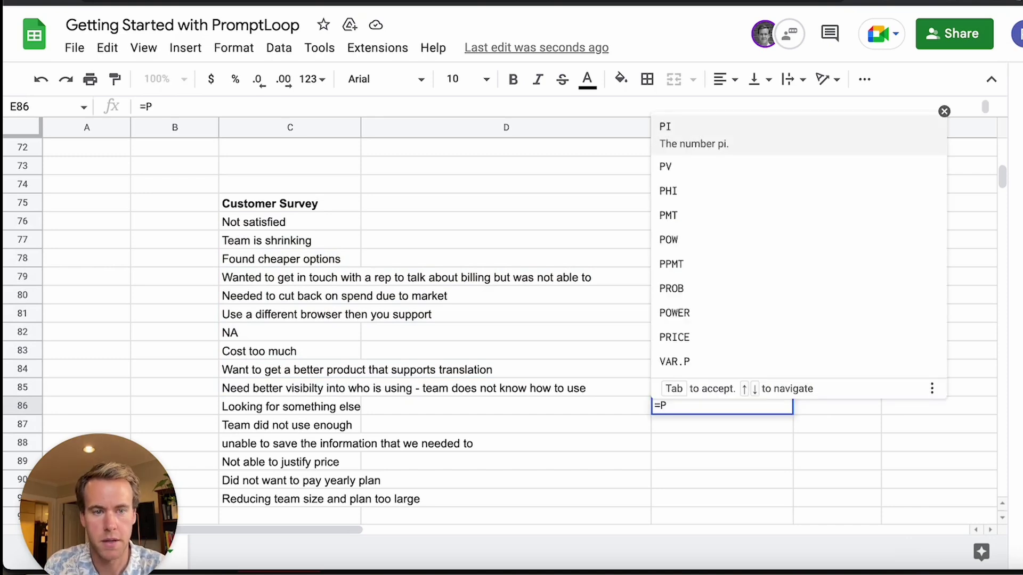
pyautogui.write('ROM')
# Step: Start a PROMPTLOOP formula in E86 with locked example responses $C$76:$C$85
pyautogui.press('Tab')
pyautogui.press('Left')
pyautogui.press('Left')
pyautogui.press('Up')
pyautogui.hotkey('shift', 'Up')
pyautogui.hotkey('shift', 'Up')
pyautogui.hotkey('shift', 'Up')
pyautogui.hotkey('shift', 'Up')
pyautogui.hotkey('shift', 'Up')
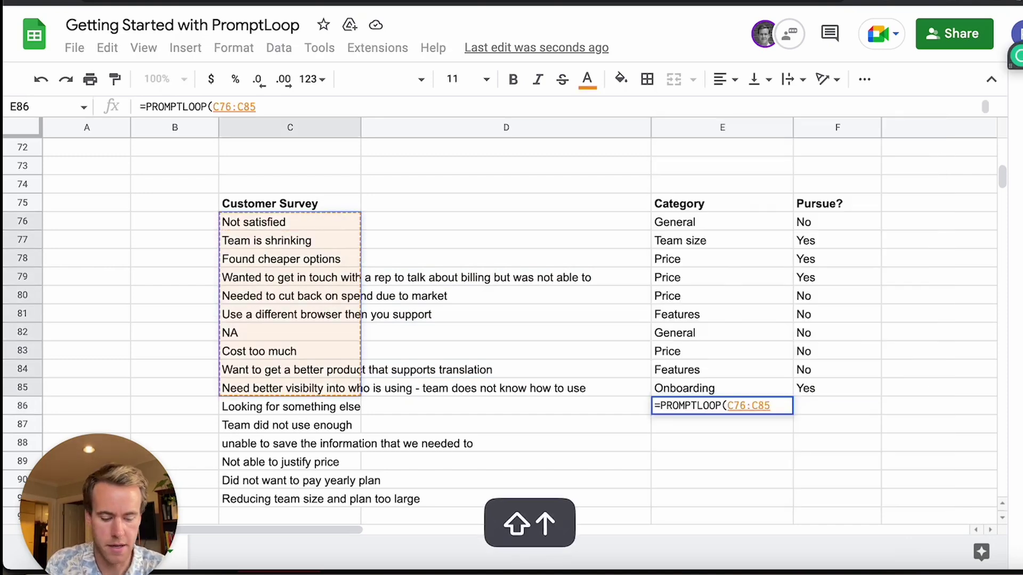
pyautogui.press('F4')
pyautogui.write(',')
# Step: Finish the formula with $E$76:$E$85 and C86, then fill it down to E91
pyautogui.press('Up')
pyautogui.hotkey('shift', 'Up')
pyautogui.hotkey('shift', 'Up')
pyautogui.hotkey('shift', 'Up')
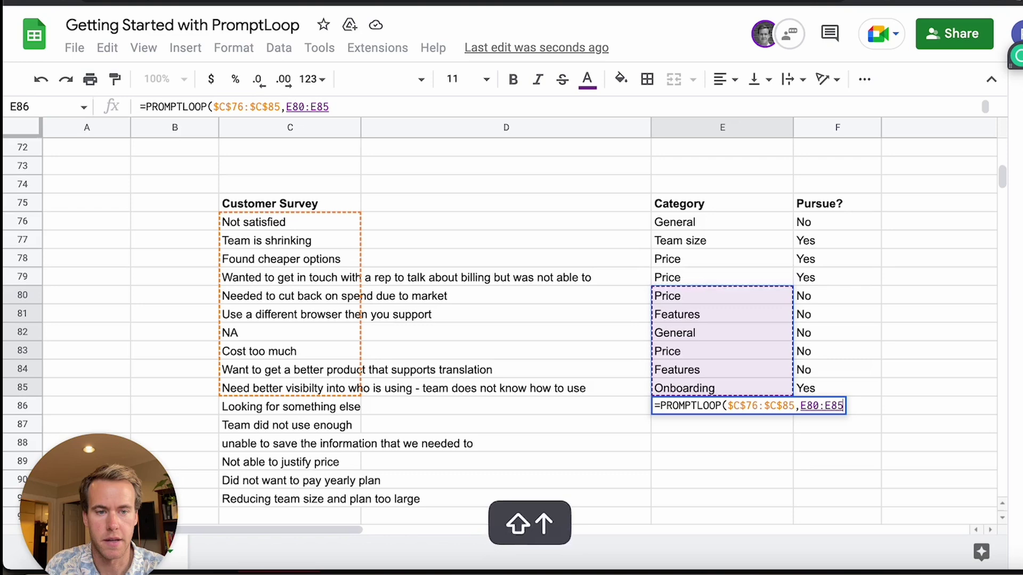
pyautogui.hotkey('shift', 'Up')
pyautogui.hotkey('shift', 'Up')
pyautogui.hotkey('shift', 'Up')
pyautogui.press('F4')
pyautogui.write(',')
pyautogui.press('Left')
pyautogui.press('Left')
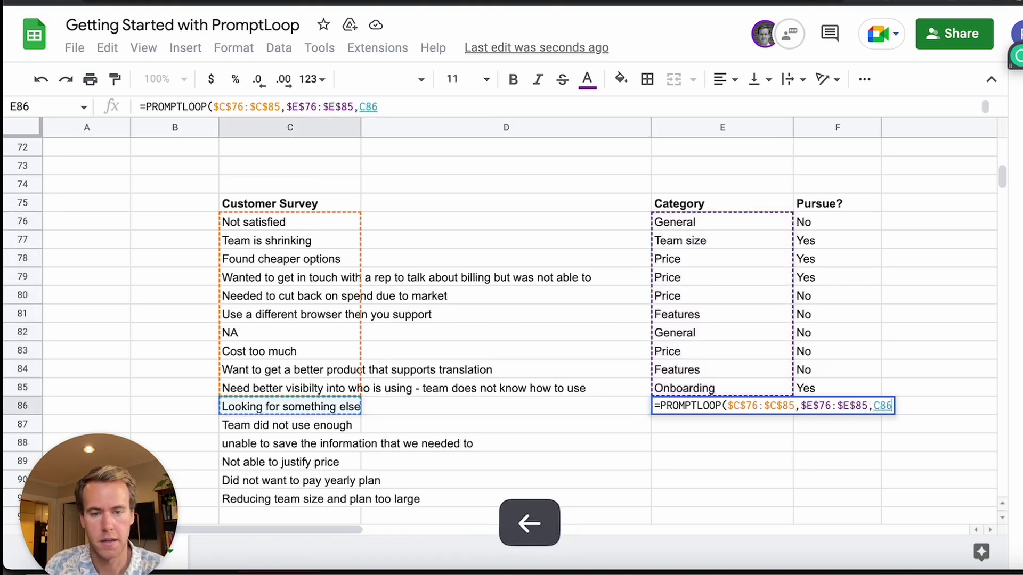
pyautogui.press('Return')
pyautogui.moveTo(793, 414); pyautogui.dragTo(772, 512)
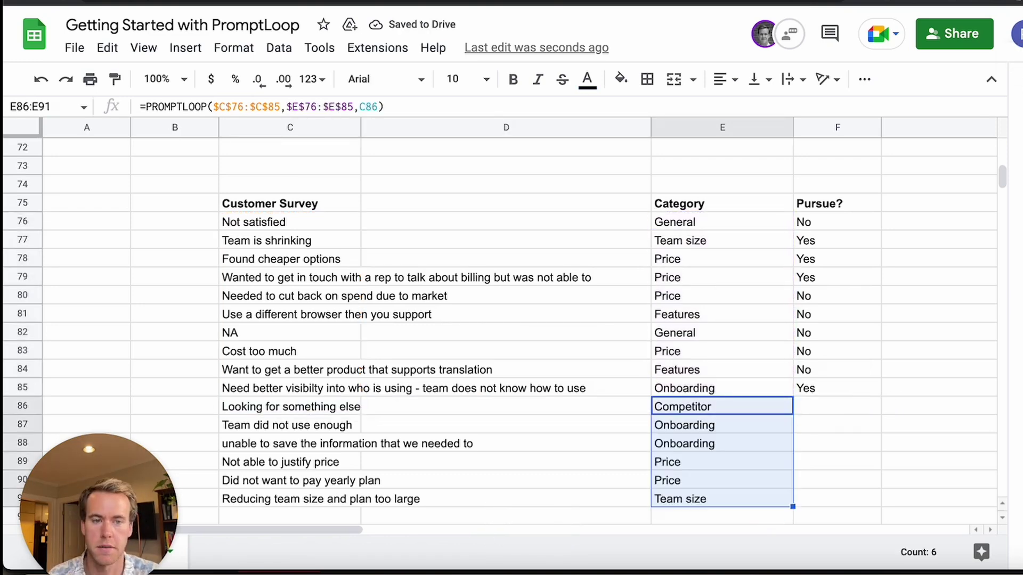